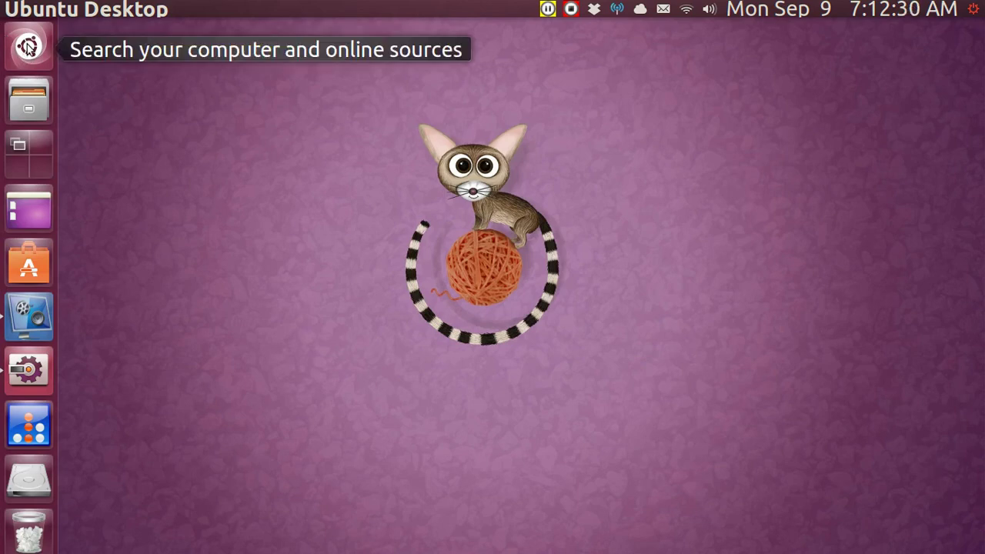
Step: Search the Dash for 'lemon', then clear the search text
click(28, 47)
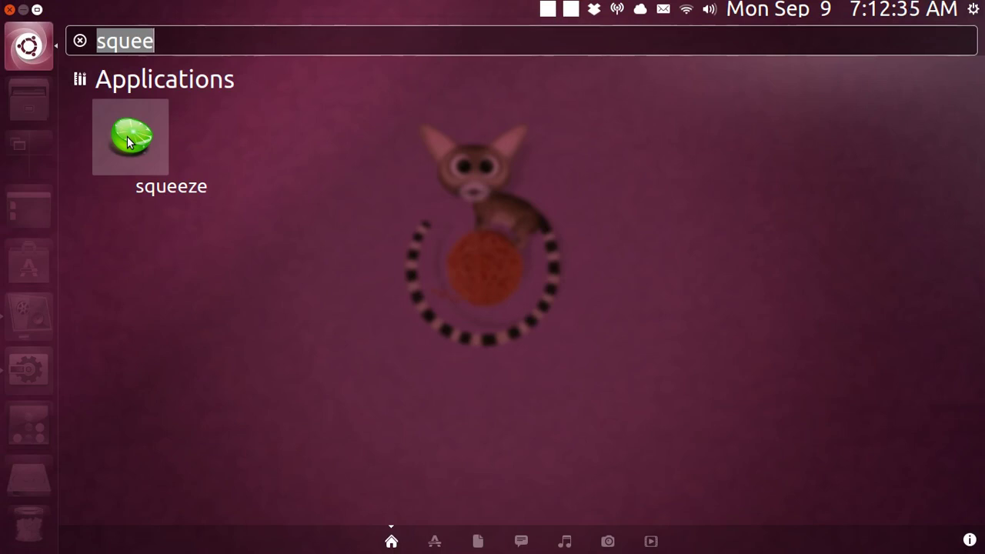
key(BackSpace)
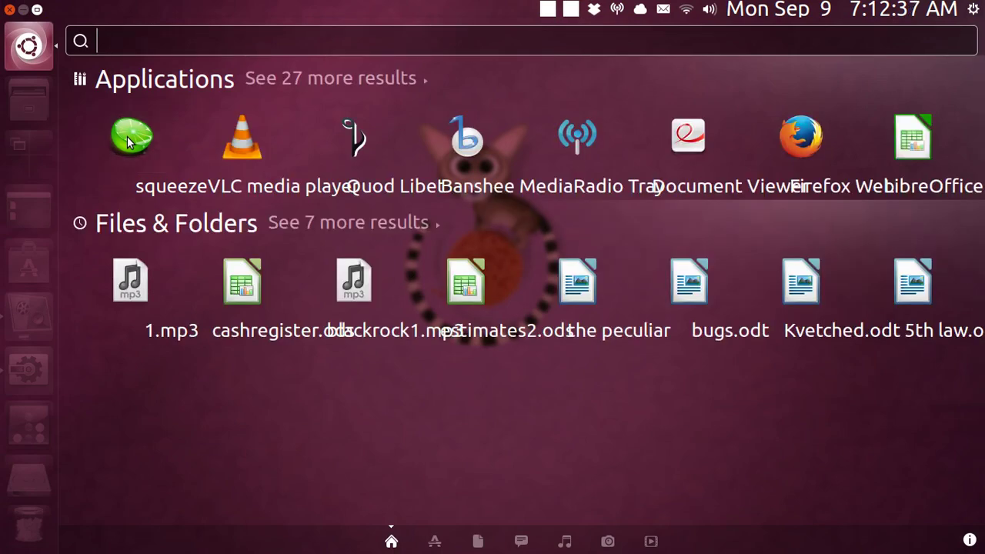
text(lemon)
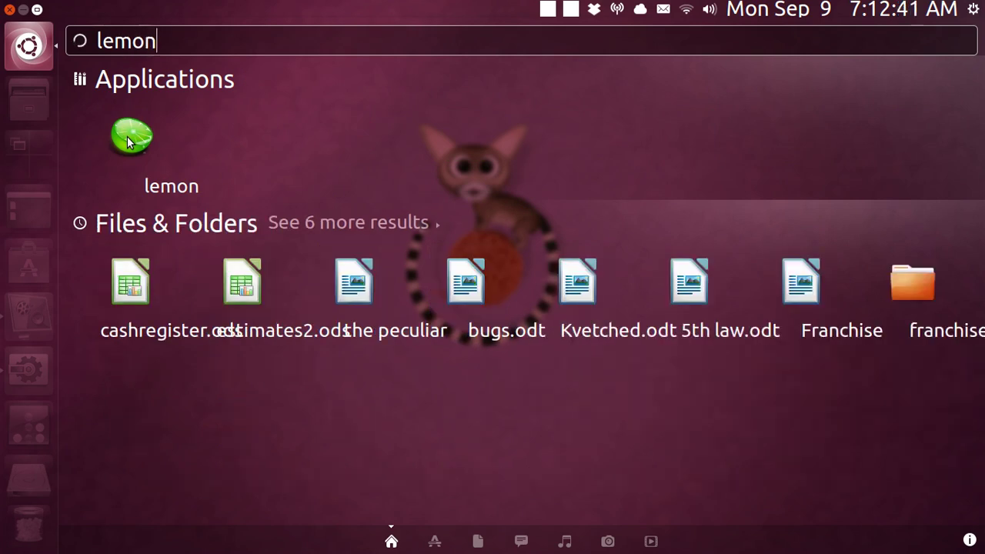
key(BackSpace)
key(BackSpace)
key(BackSpace)
key(BackSpace)
key(BackSpace)
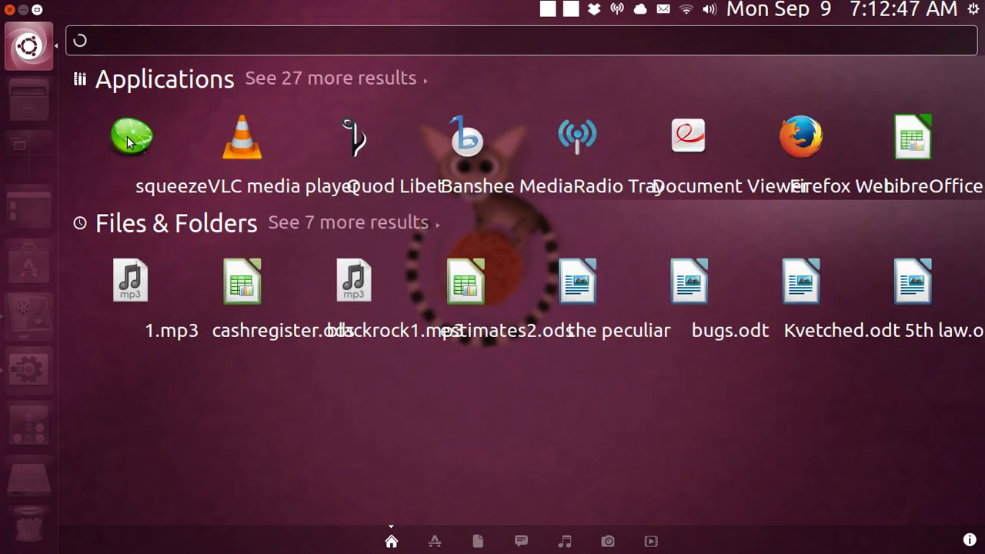
Step: Close the Dash and turn off the Black Rock FM radio stream
key(Escape)
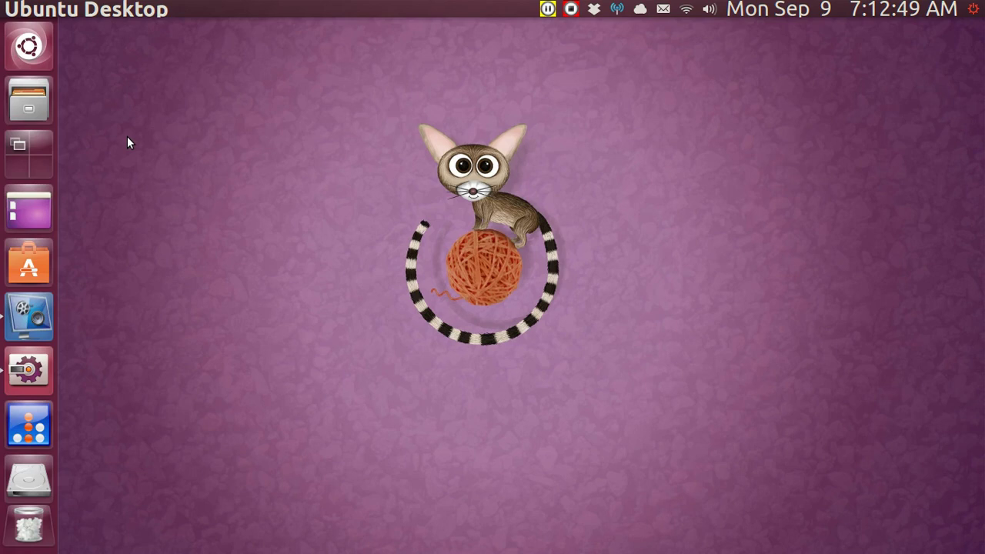
click(618, 10)
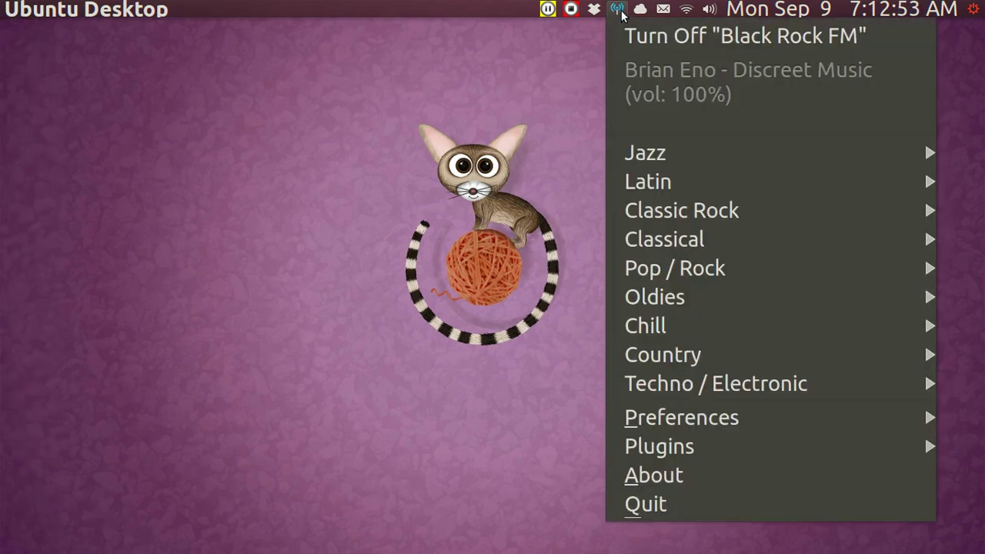
click(623, 36)
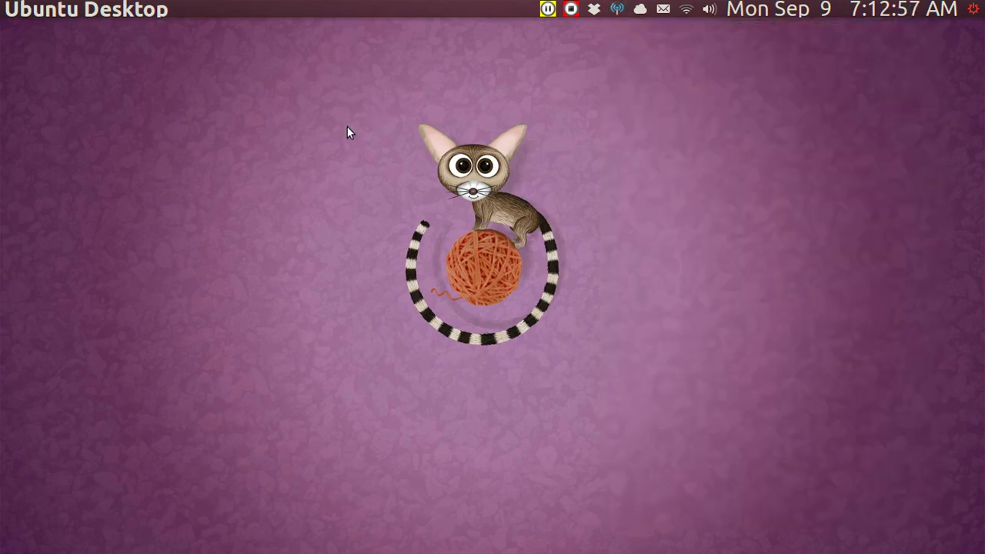
Step: Launch uniCenta oPOS and log in as the Manager user
mouse_move(2, 361)
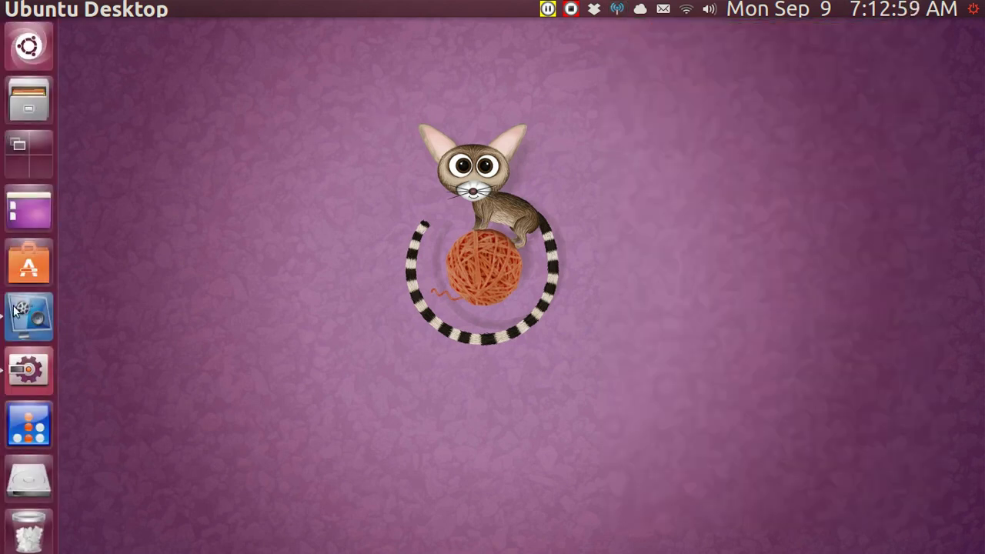
click(28, 429)
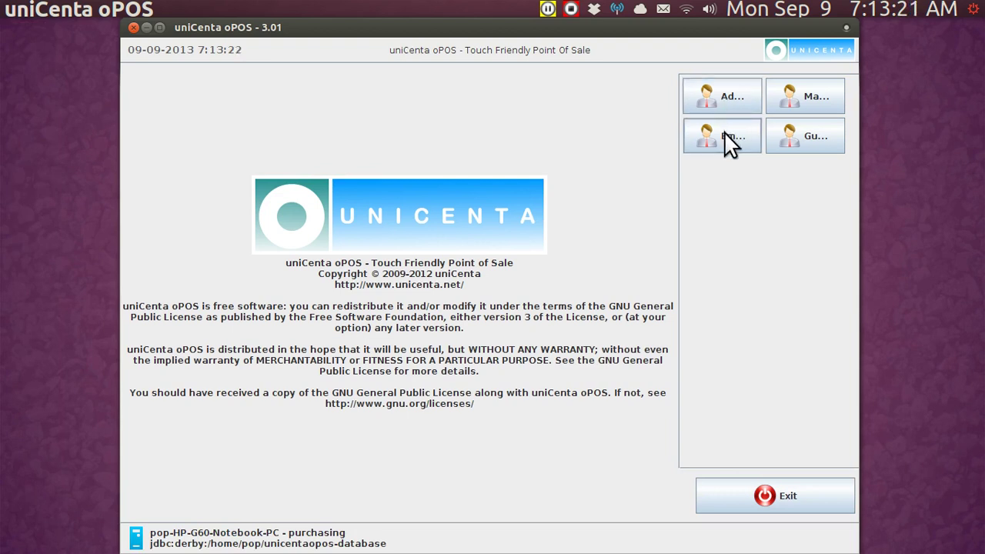
click(814, 95)
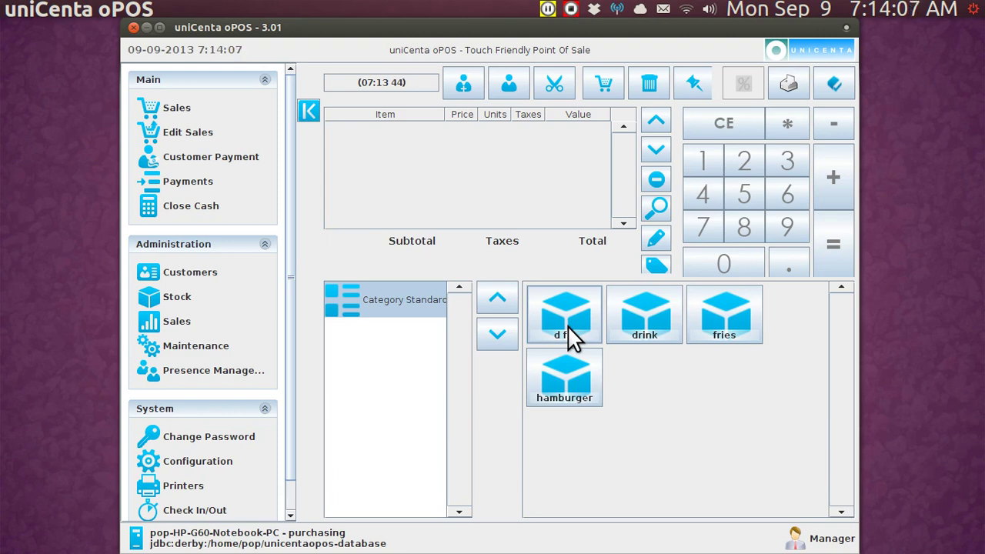
Step: Add a drink, fries and a hamburger to the ticket
click(646, 327)
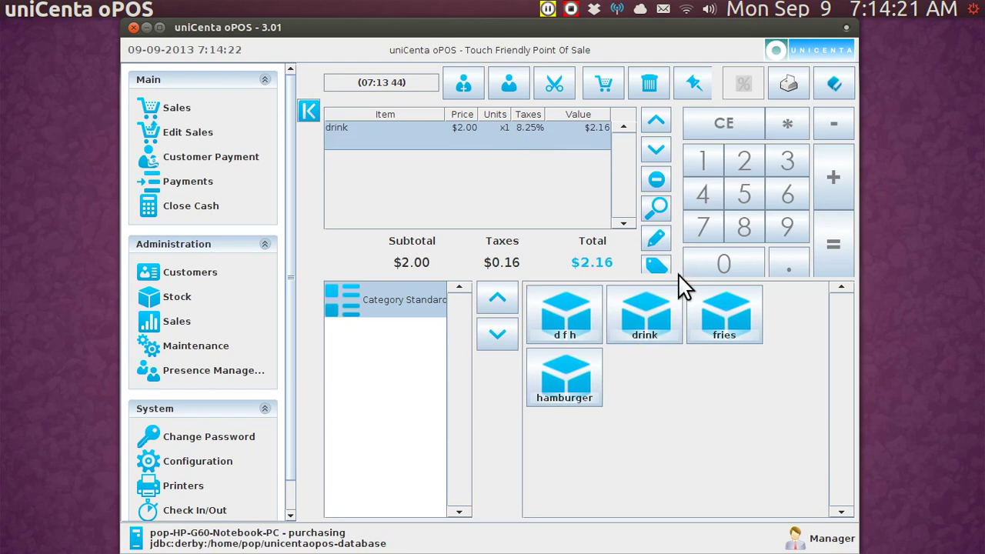
click(727, 308)
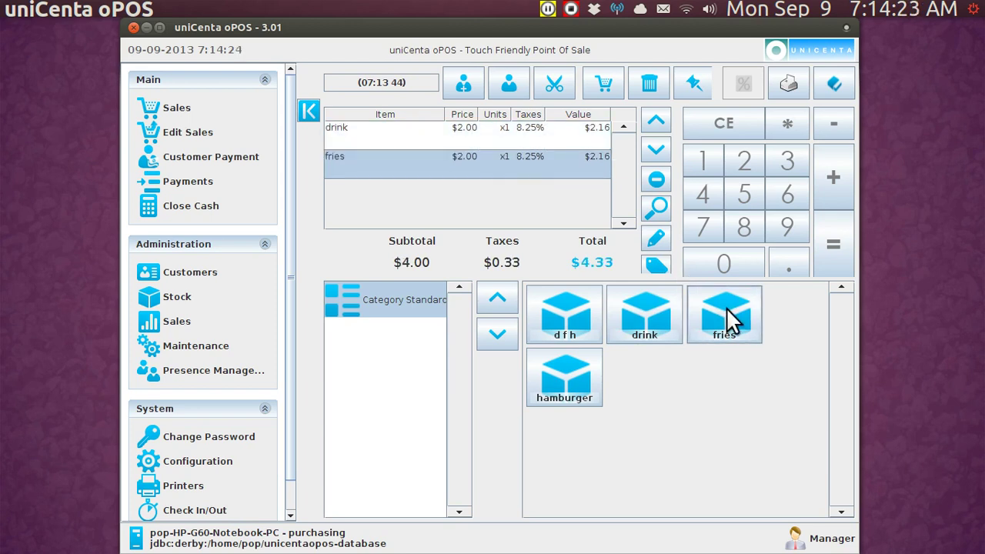
click(567, 383)
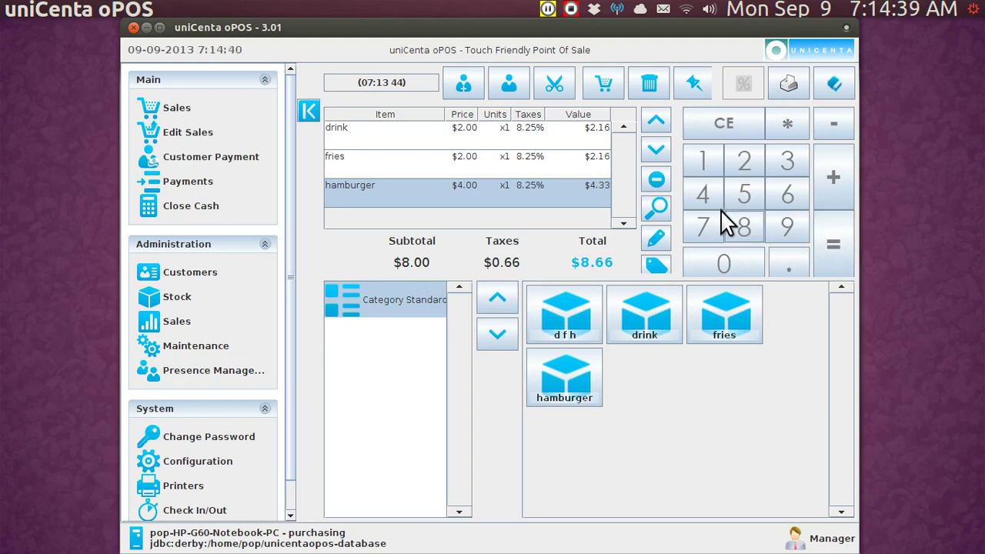
Step: Remove the hamburger, fries and drink lines so the ticket is empty
click(659, 179)
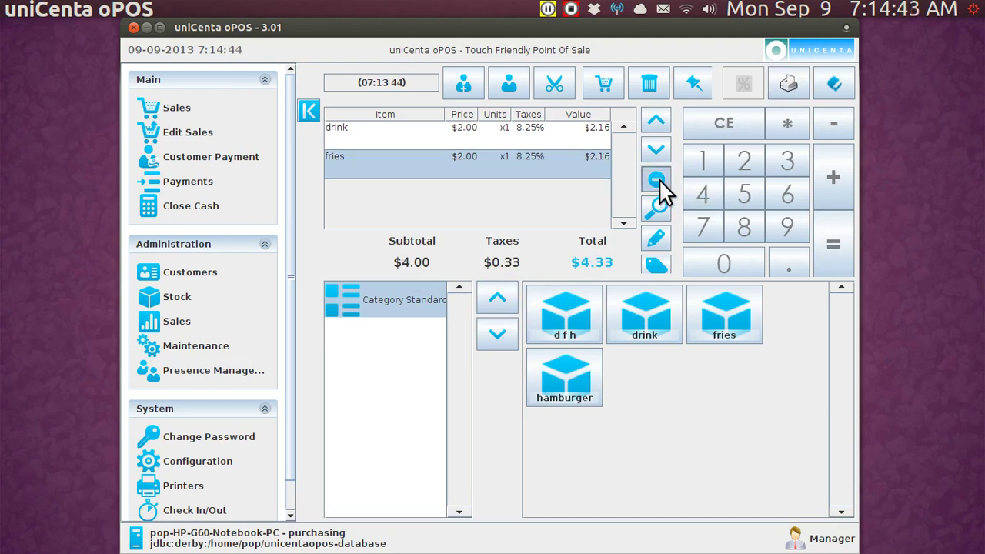
click(659, 179)
click(659, 177)
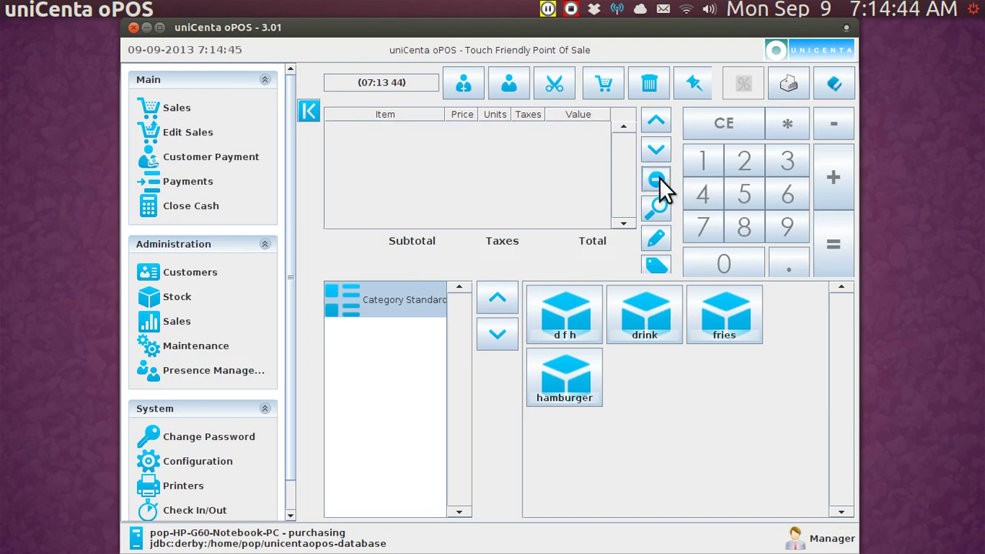
Step: Sell one d f h for $8.66, paying with a $20.00 cash note
click(570, 318)
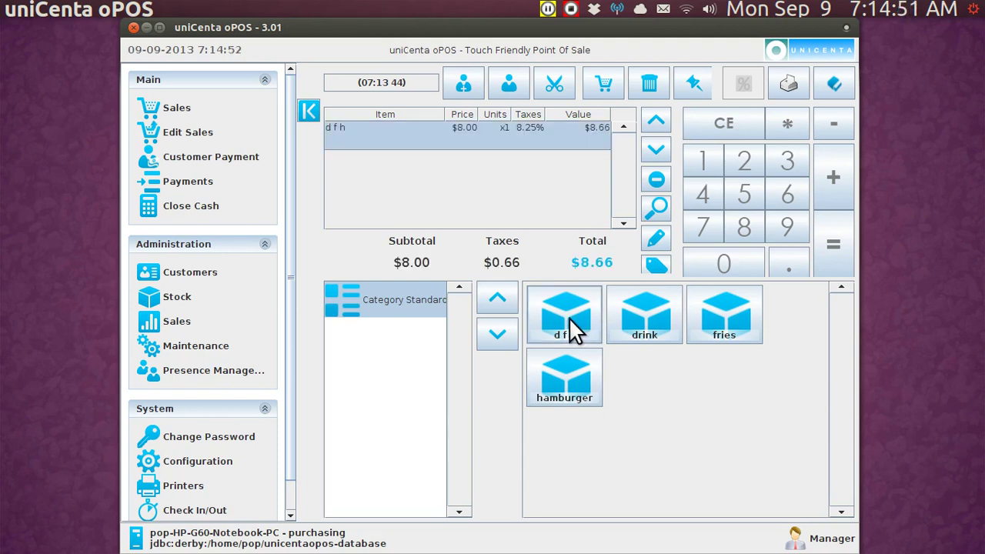
click(833, 244)
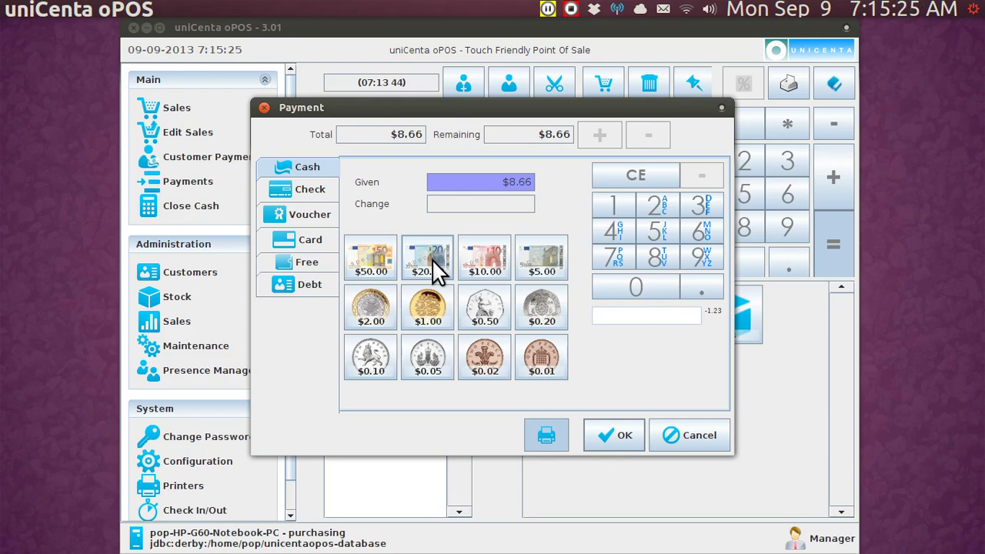
click(431, 258)
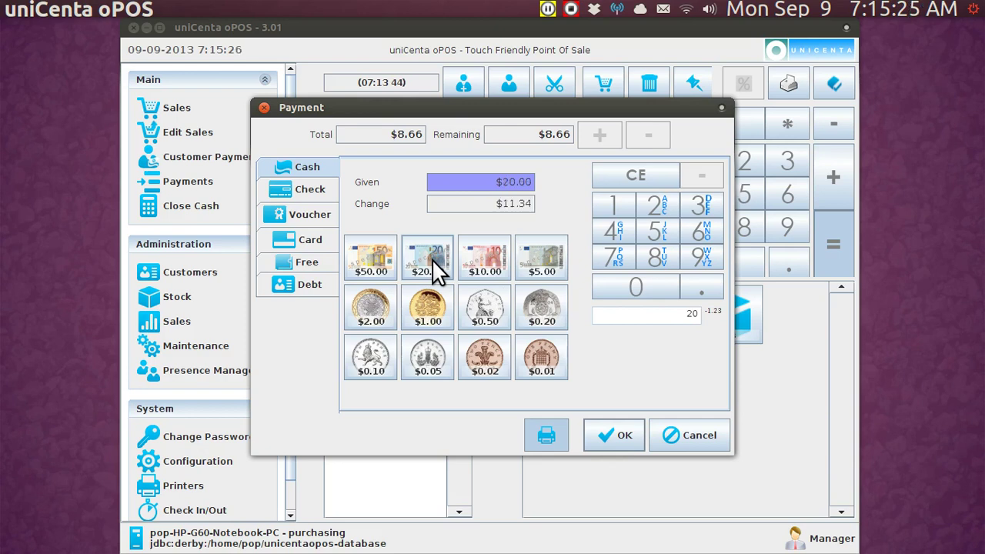
click(614, 436)
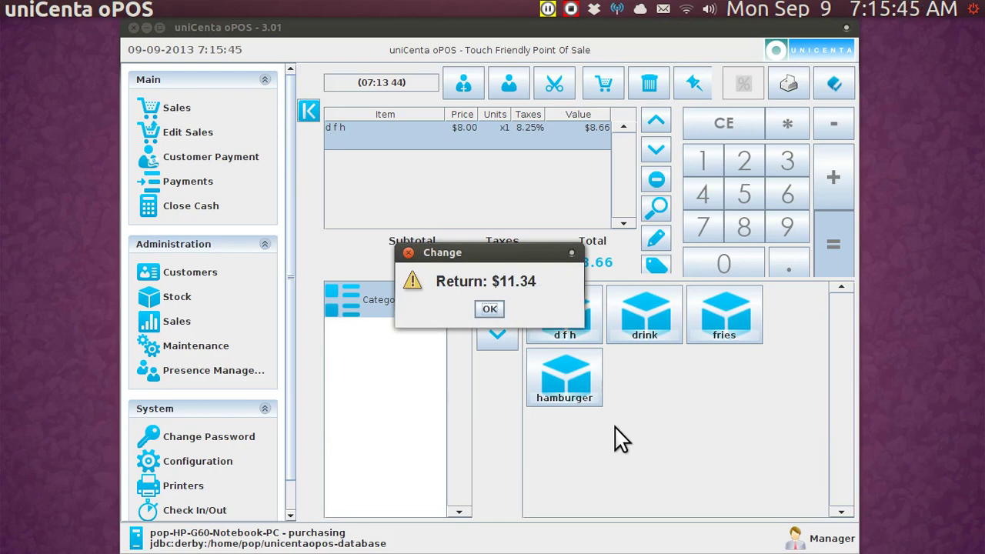
Step: Dismiss the $11.34 change notice and close uniCenta oPOS
click(491, 309)
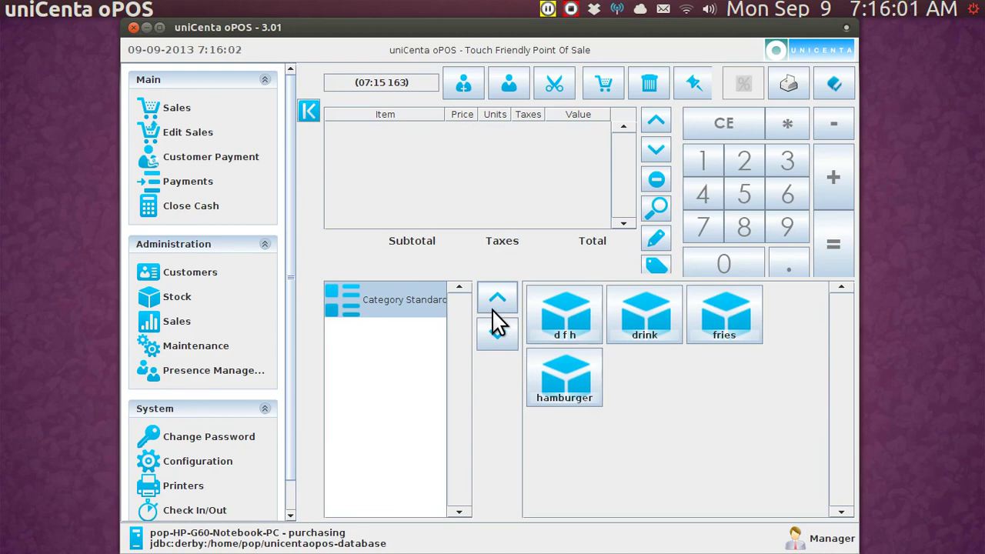
click(134, 28)
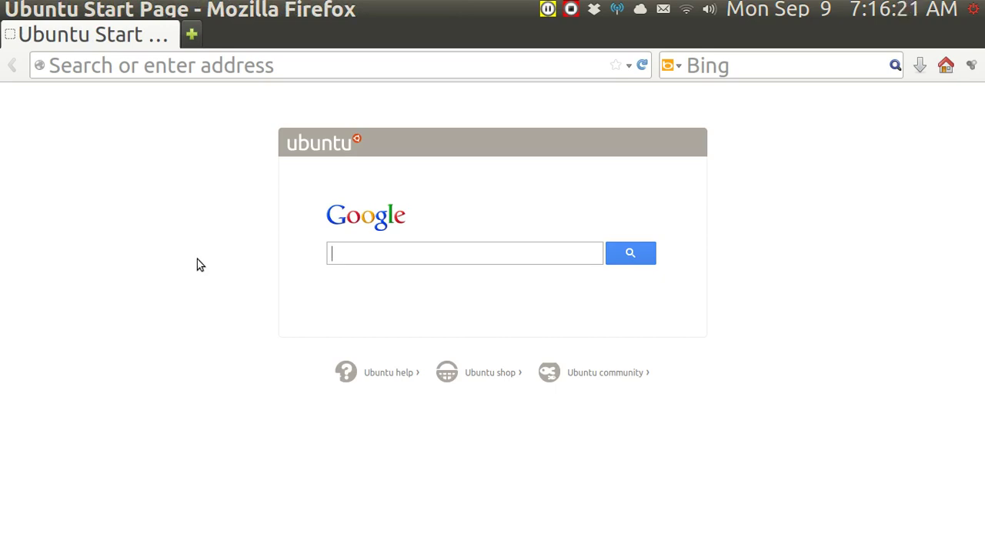
Step: Open the 'How to install uniCenta POS on Ubuntu' bookmark
mouse_move(215, 8)
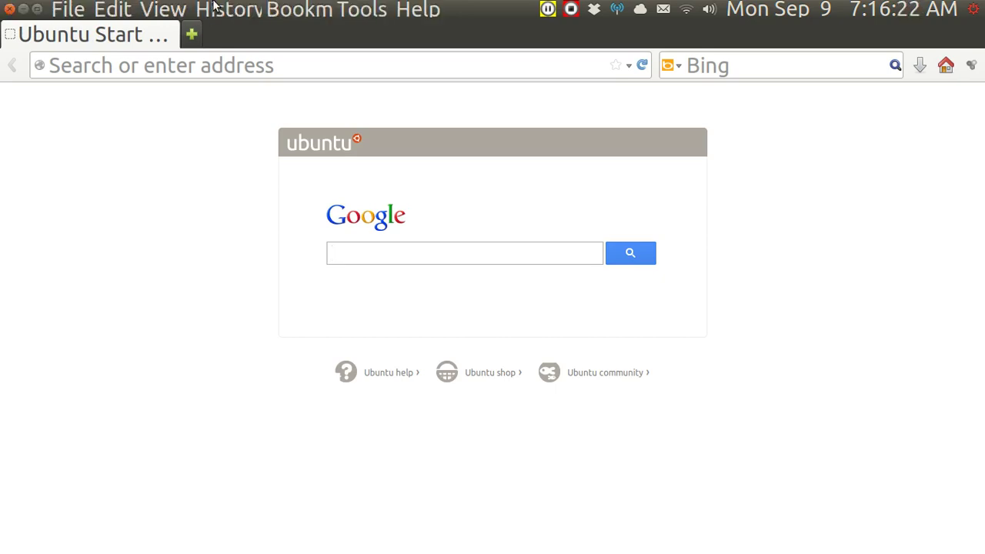
click(305, 11)
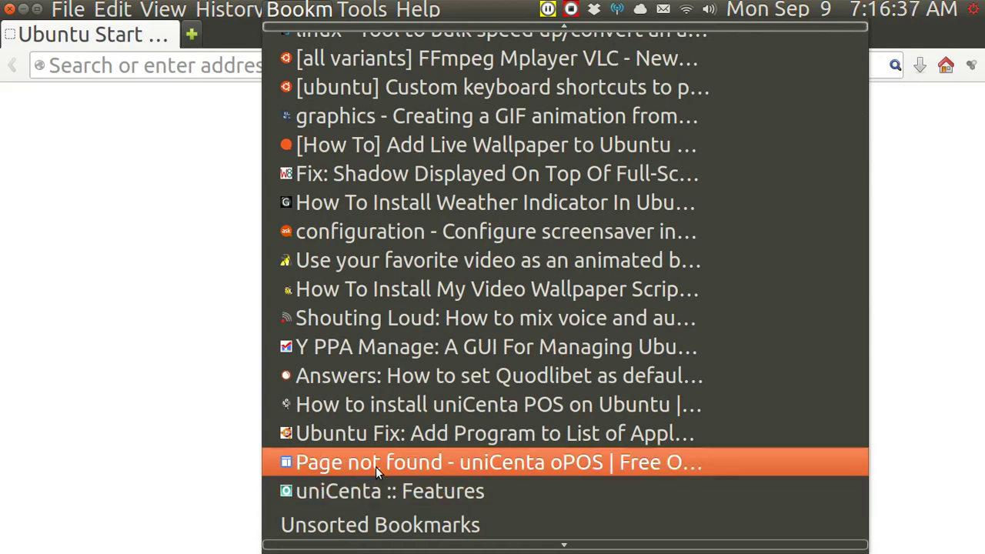
click(395, 406)
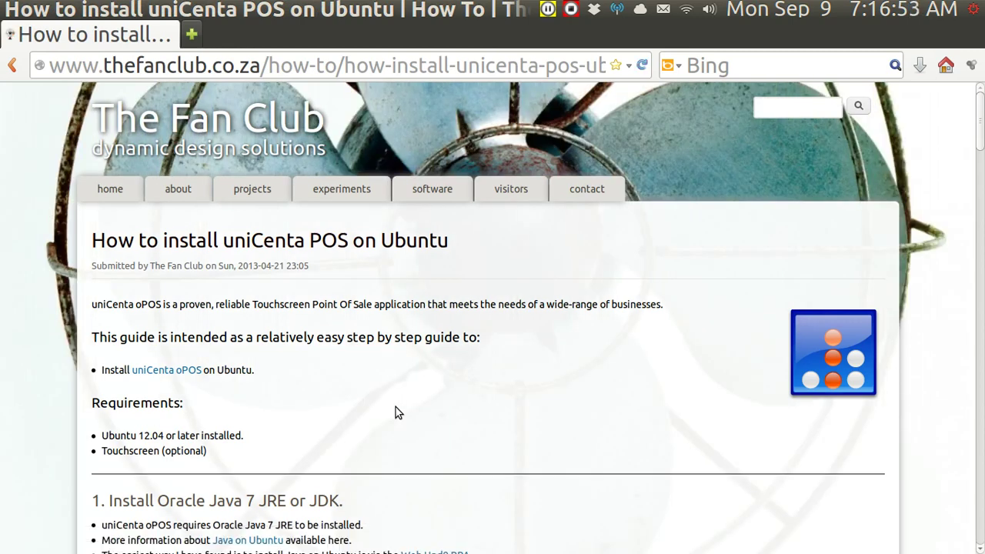
Step: Scroll to the Java step, restore the window, and select the add-apt-repository command
scroll(395, 407, down, 5)
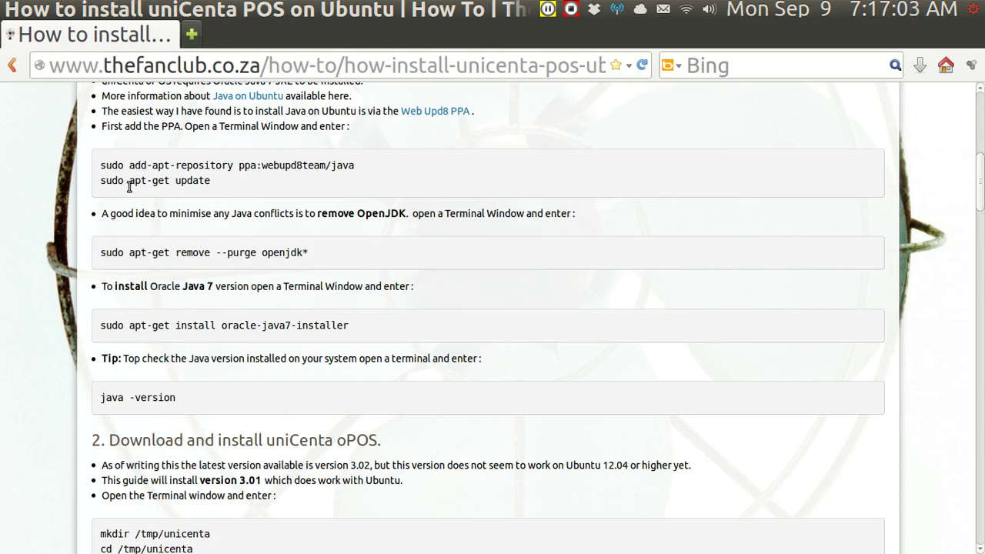
key(ctrl+super+Down)
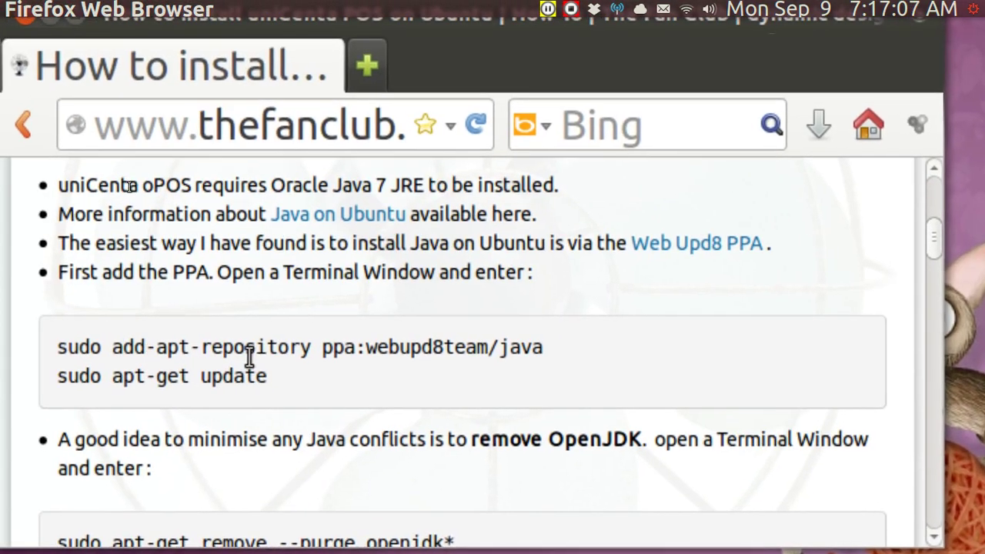
triple_click(60, 347)
key(ctrl+c)
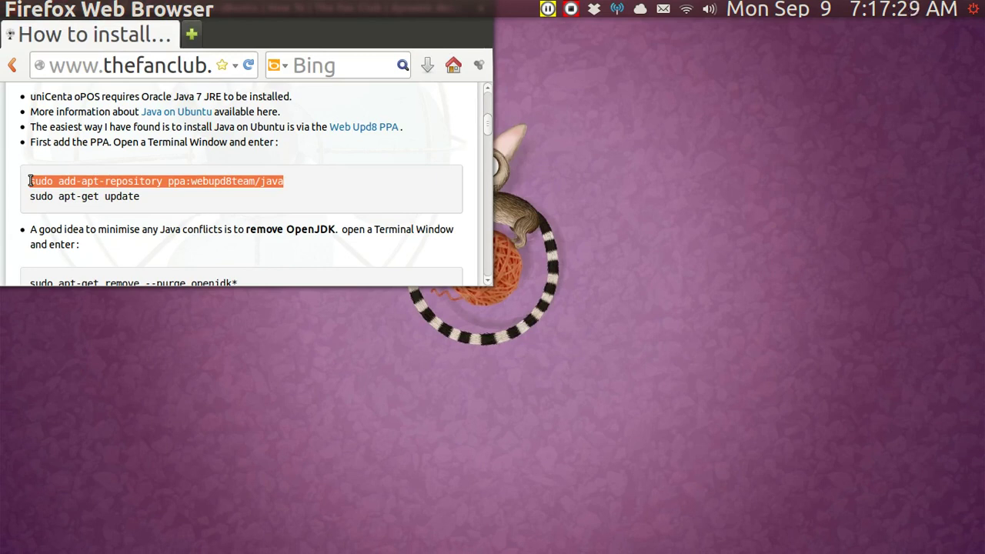
Step: Open a smaller Terminal window on an empty workspace, then return to Firefox
key(ctrl+alt+Right)
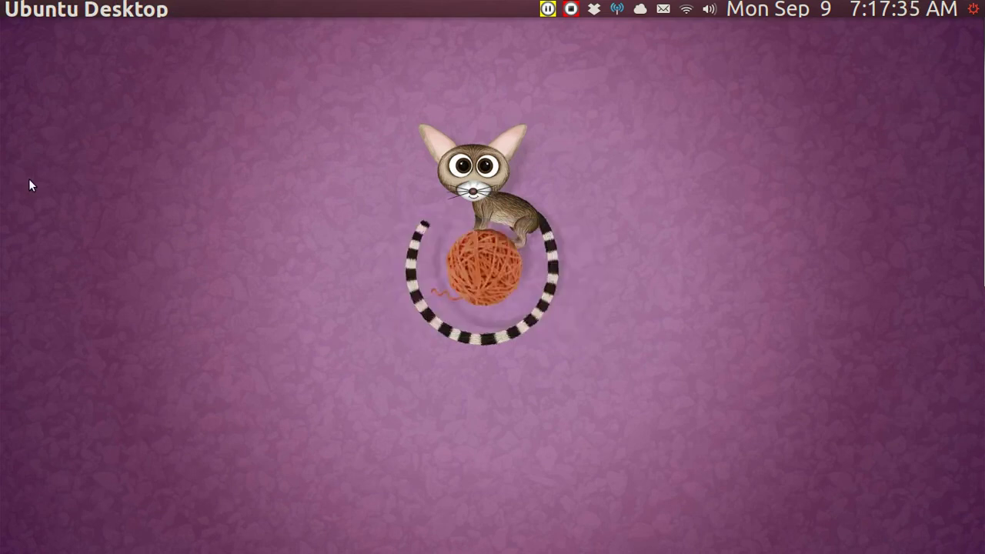
key(ctrl+alt+t)
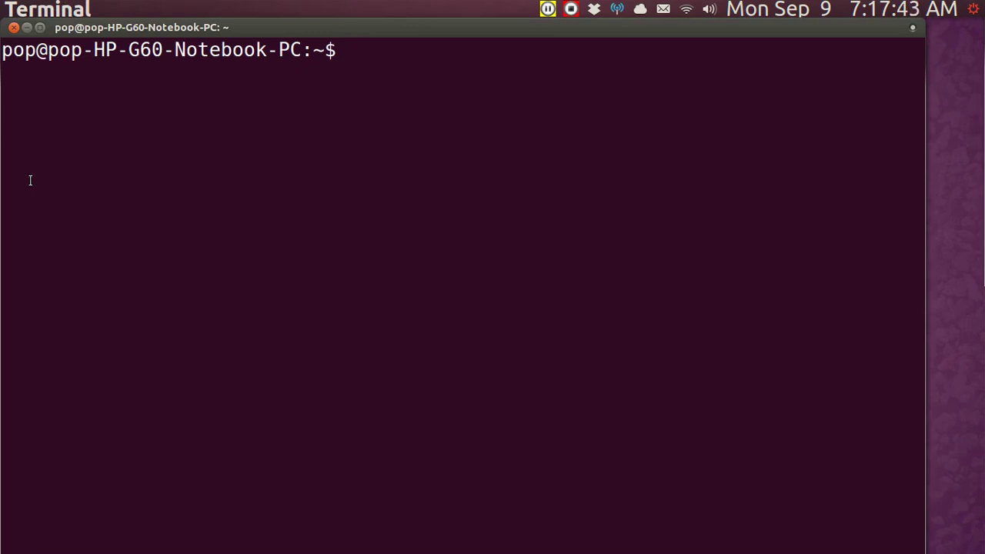
key(ctrl+super+Down)
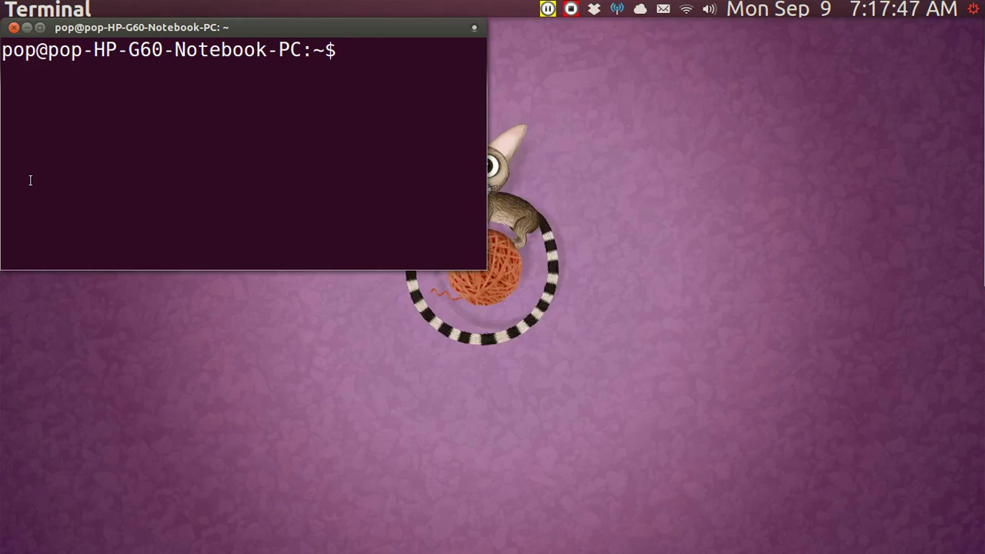
key(alt+Tab)
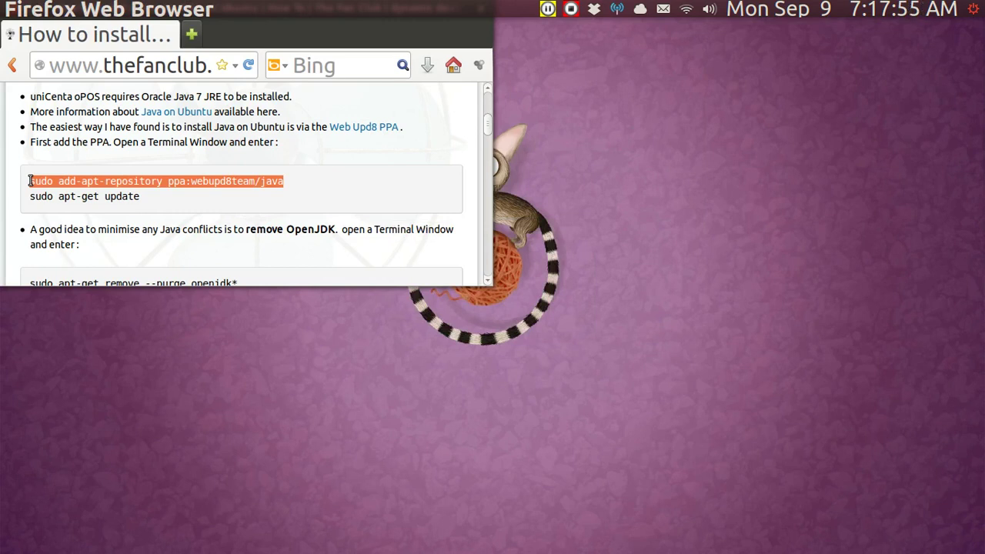
Step: Run sudo add-apt-repository ppa:webupd8team/java in Terminal, then return to the browser workspace
key(alt+Tab)
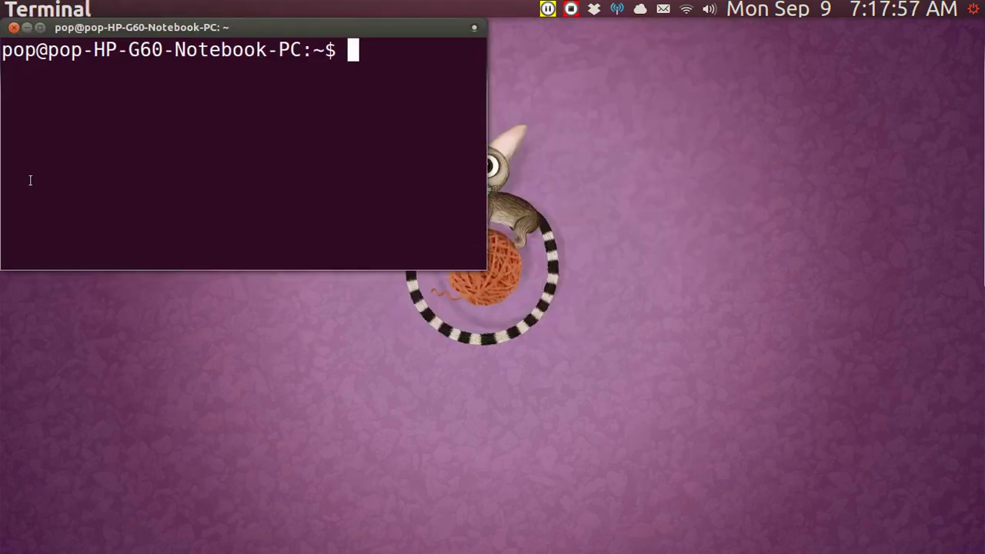
scroll(30, 180, up, 3)
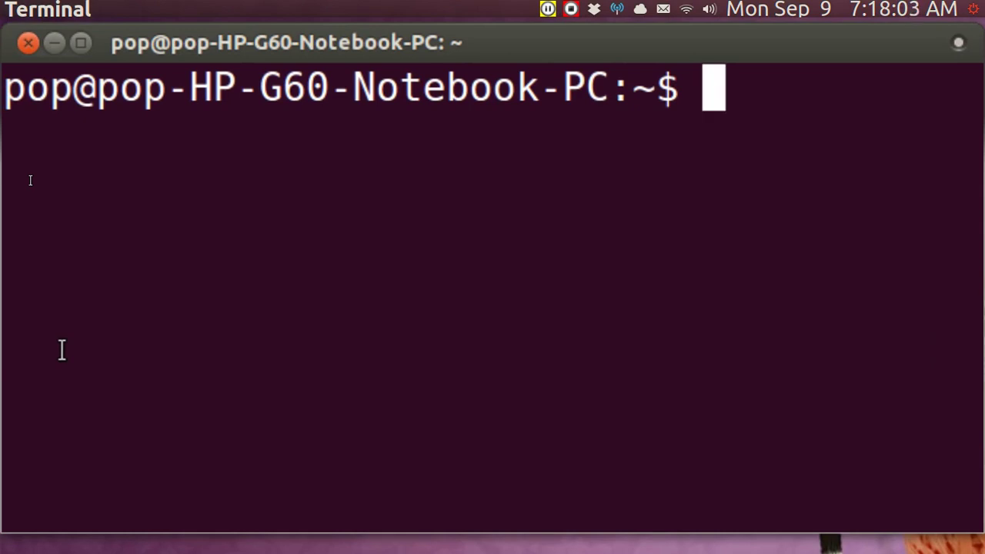
key(ctrl+shift+v)
key(Return)
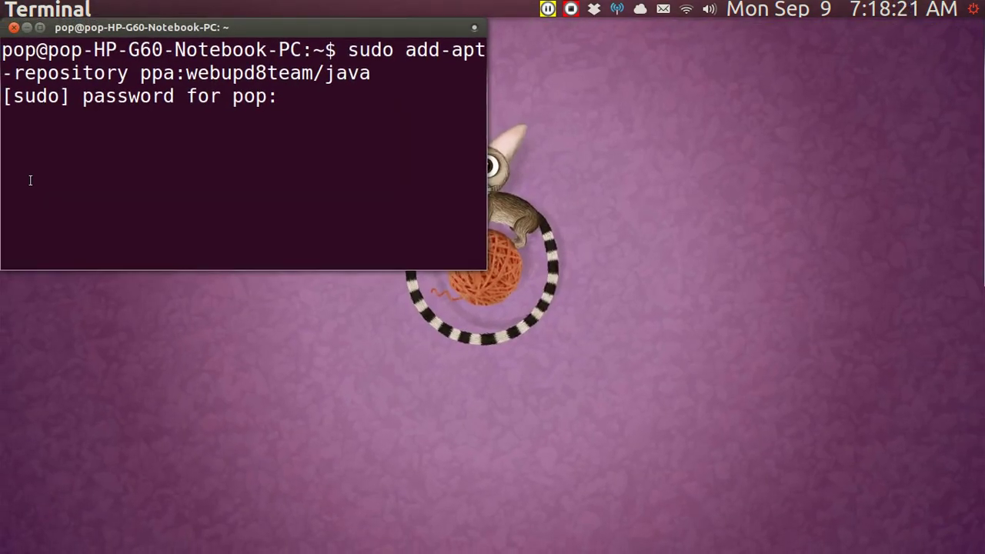
key(ctrl+alt+Left)
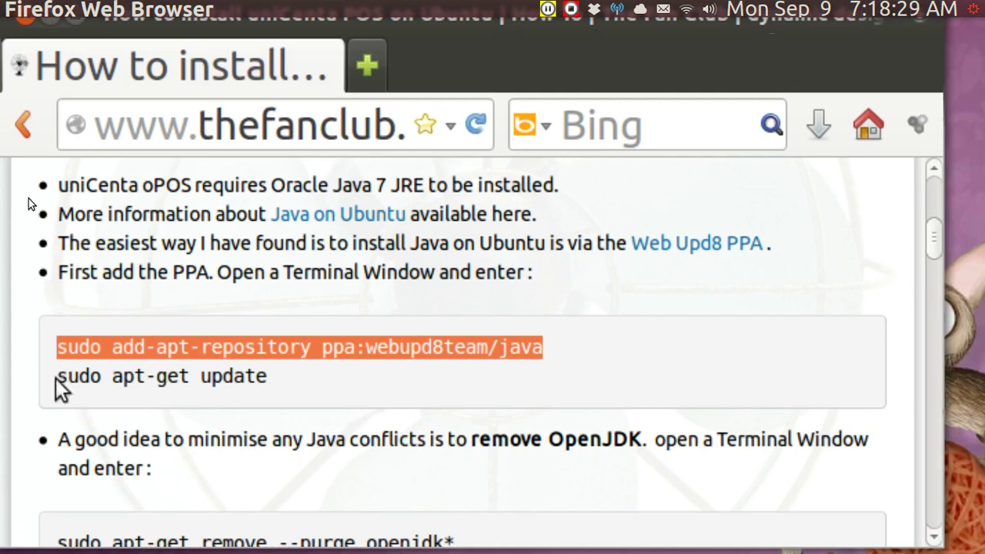
Step: Select the guide's 'sudo apt-get update' line and switch back to the Terminal workspace
click(57, 378)
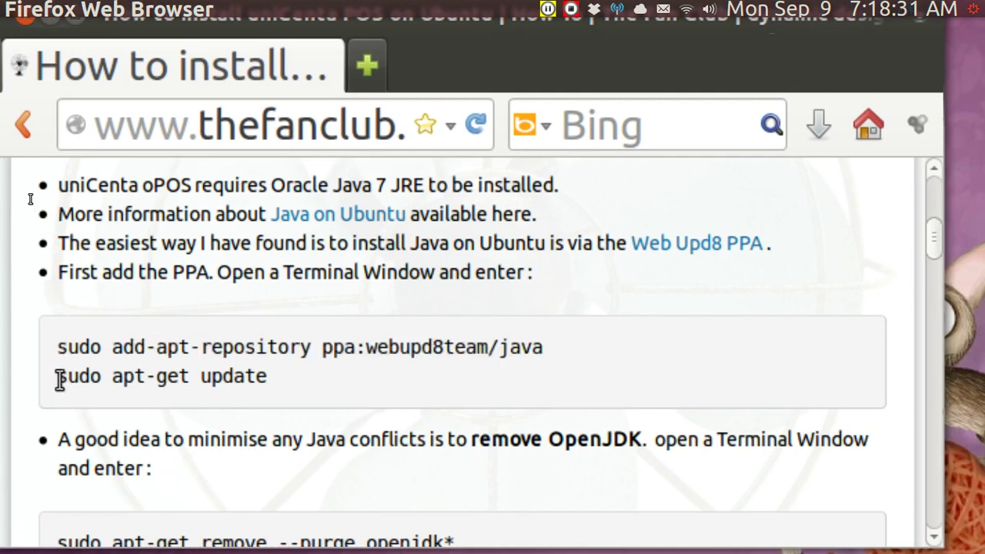
triple_click(60, 380)
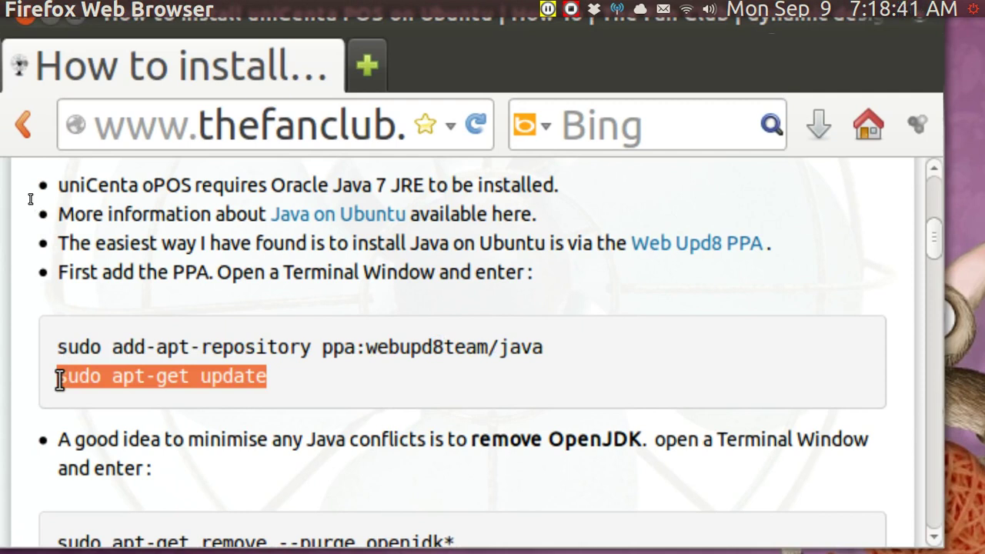
key(ctrl+alt+Right)
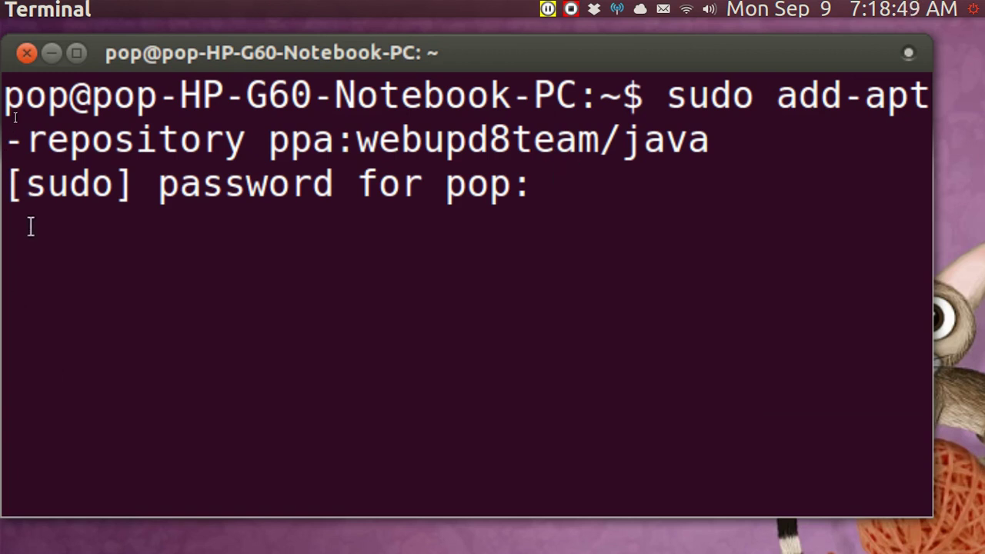
key(super+s)
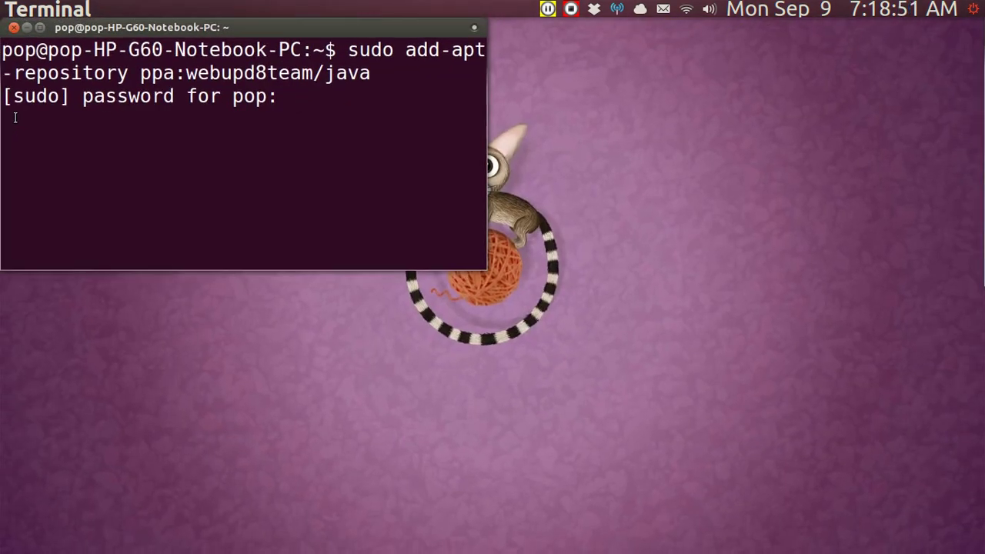
Step: Close the terminal and its waiting command, move to the Firefox workspace, and open the Dash
click(14, 27)
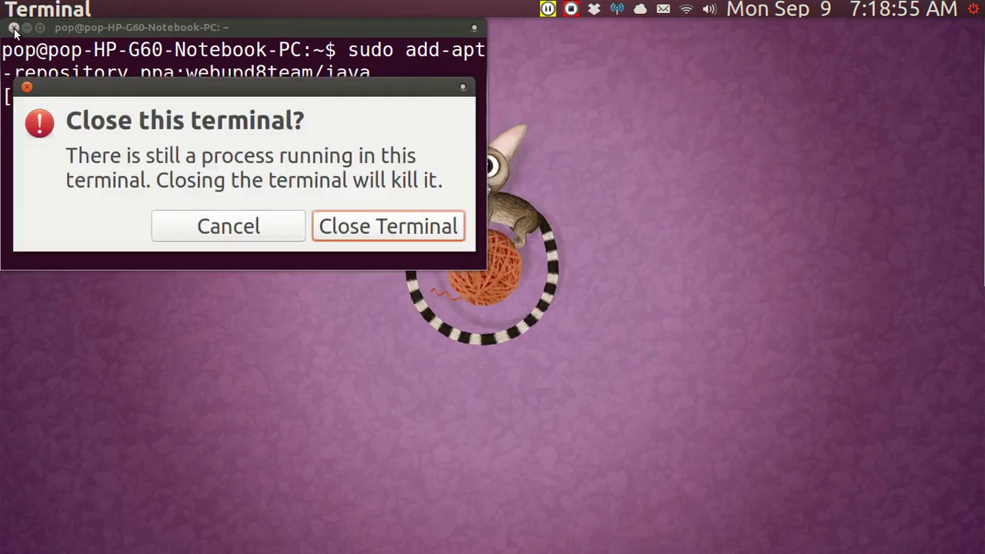
click(364, 230)
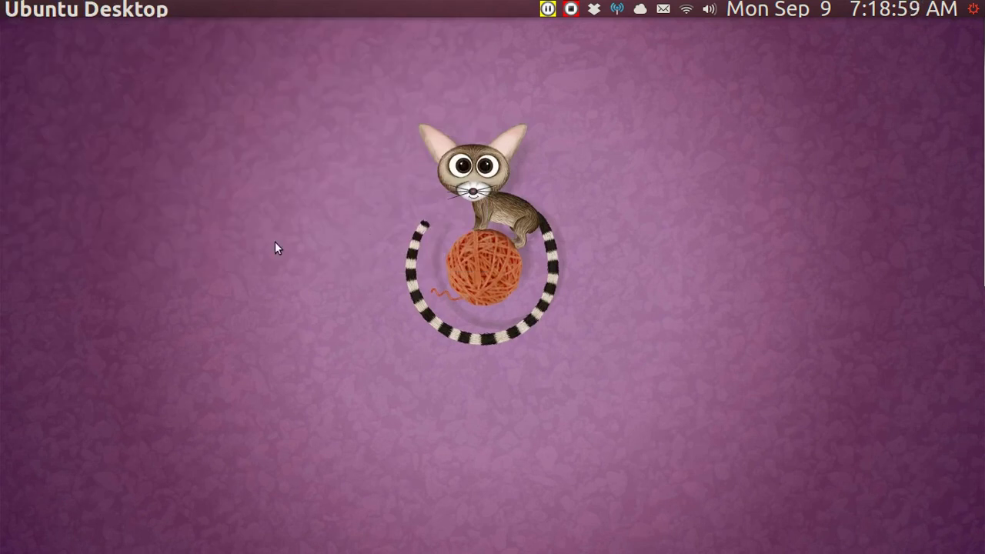
key(ctrl+alt+Left)
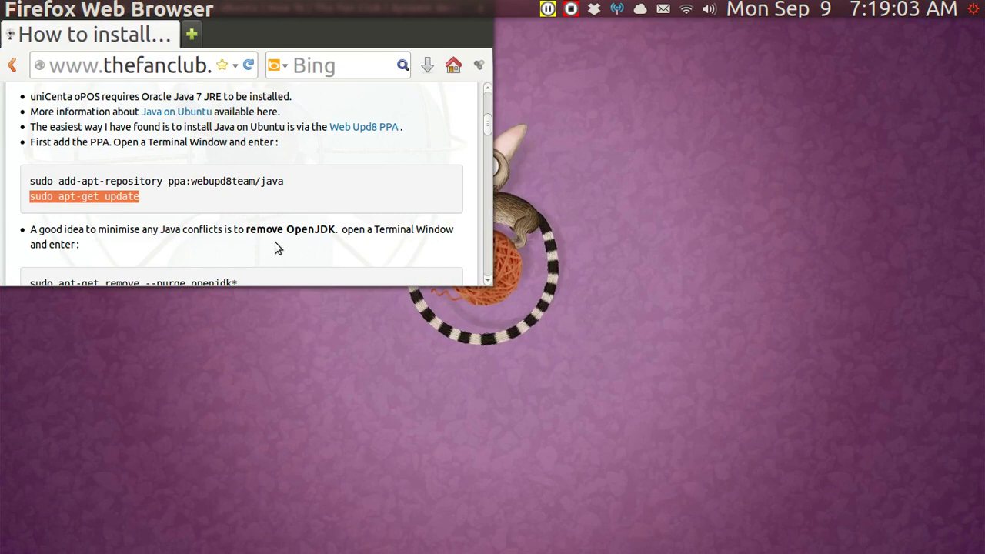
mouse_move(28, 48)
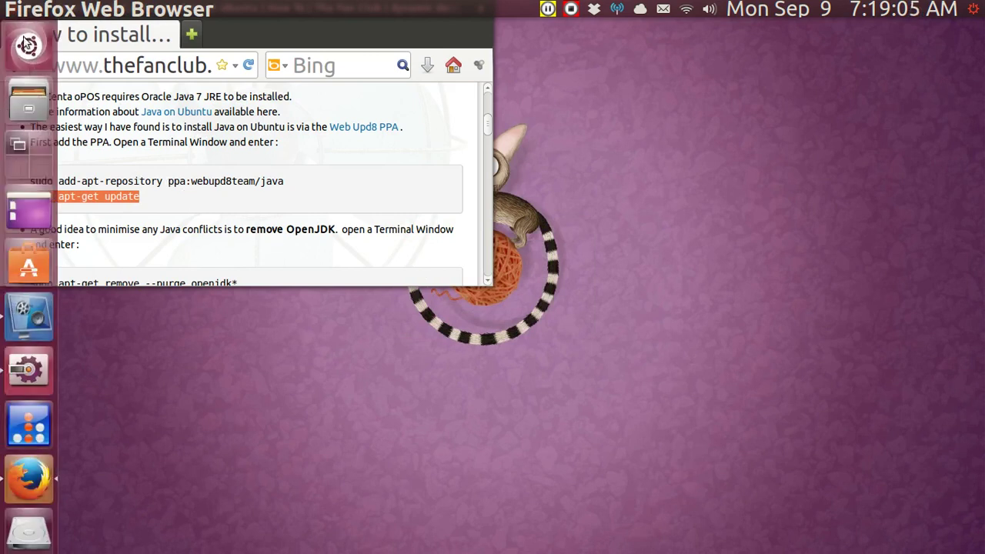
click(29, 47)
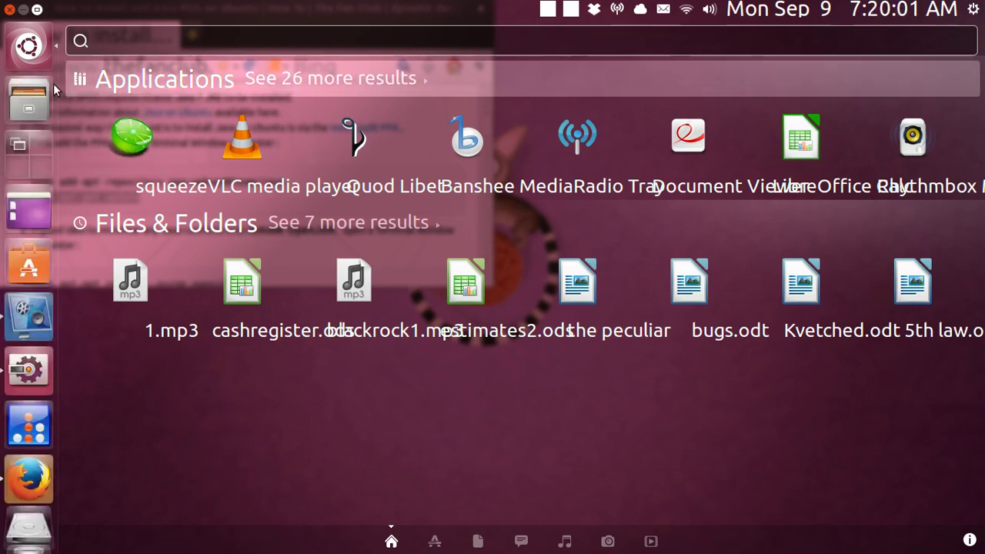
Step: Dismiss the Dash and load the 'uniCenta :: Features' page from Firefox bookmarks
click(10, 10)
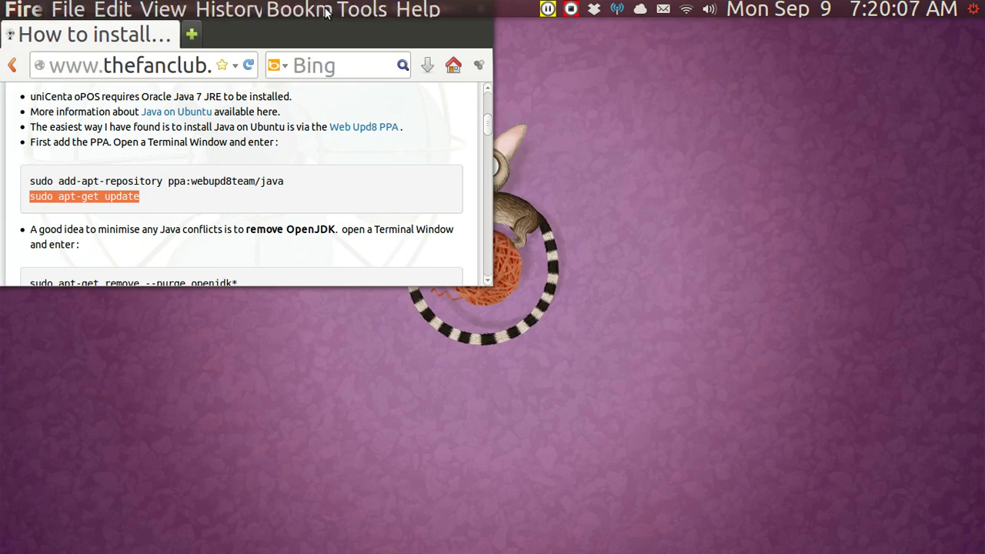
click(326, 9)
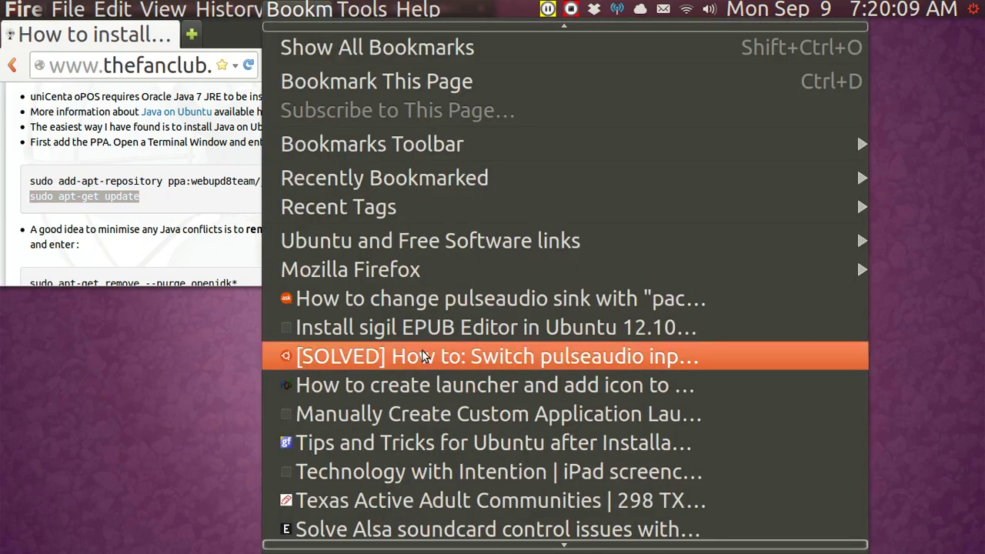
mouse_move(422, 551)
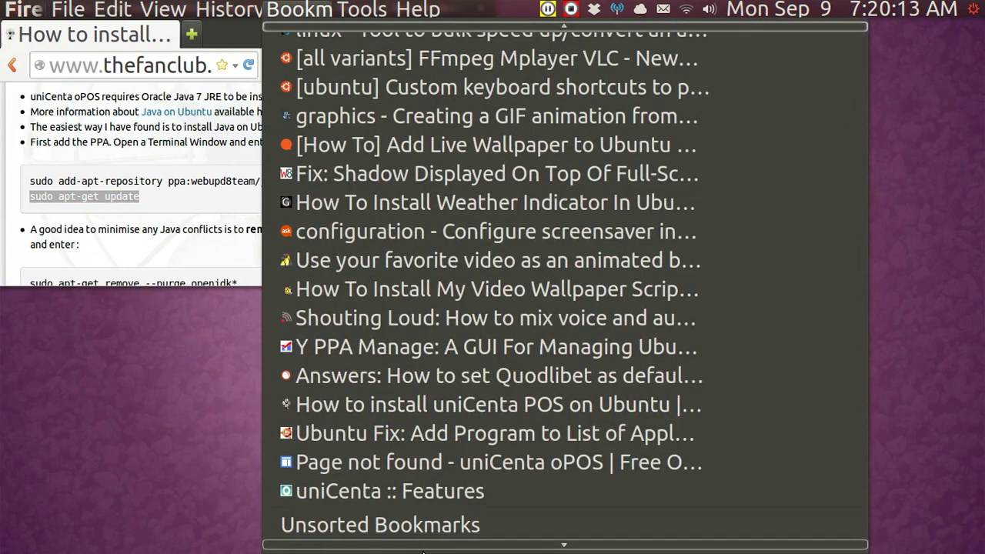
click(416, 495)
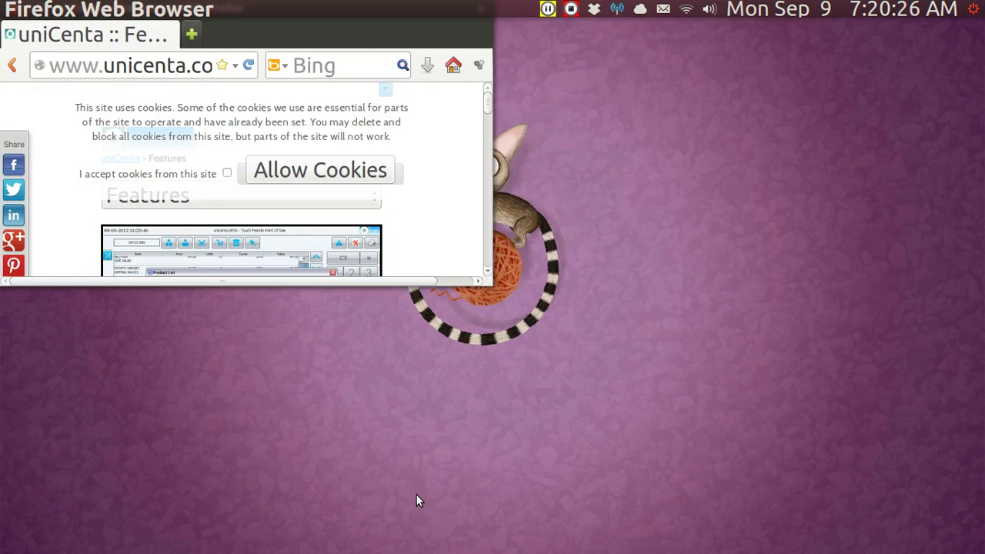
Step: Maximize Firefox and scroll to the Point Of Sale, Inventory, Customer, Employee and Reporting feature lists
key(ctrl+super+Up)
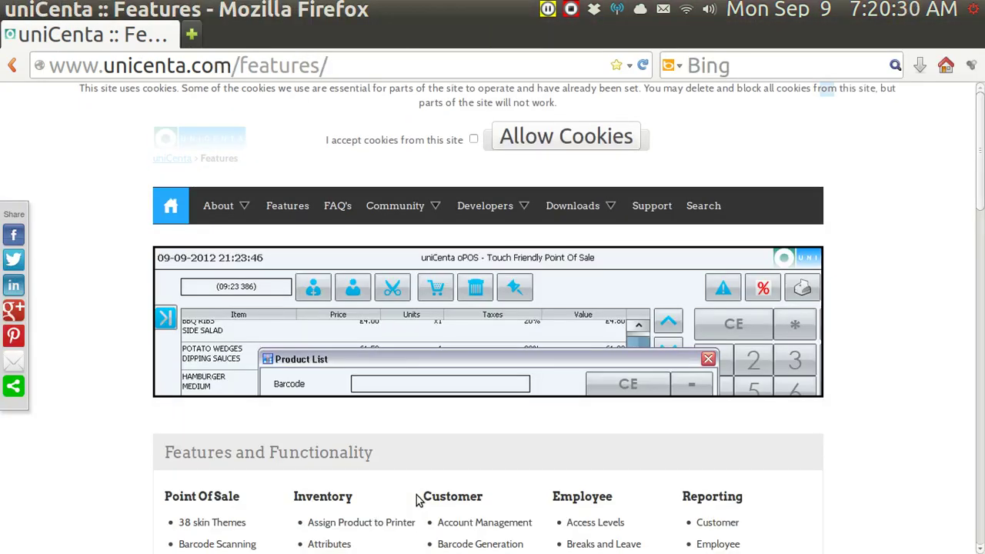
scroll(416, 501, down, 2)
scroll(416, 501, down, 7)
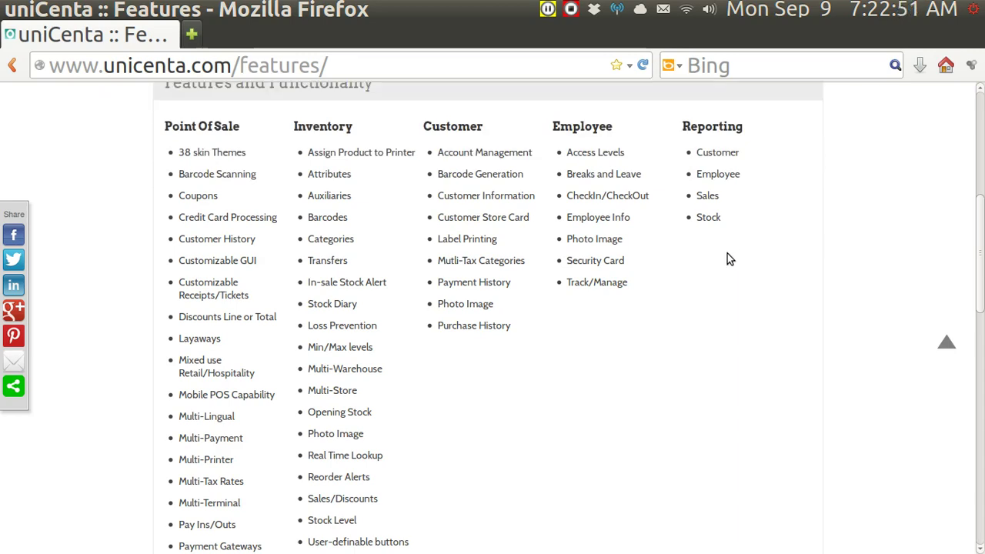
Step: Open the 'Page not found - uniCenta oPOS' bookmark, then open administrator_guide.pdf
mouse_move(284, 5)
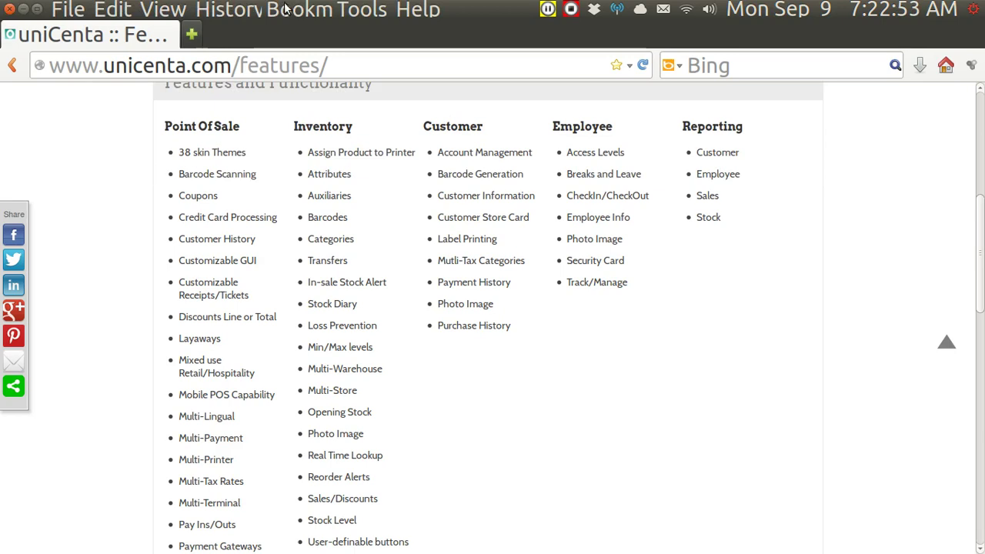
click(311, 12)
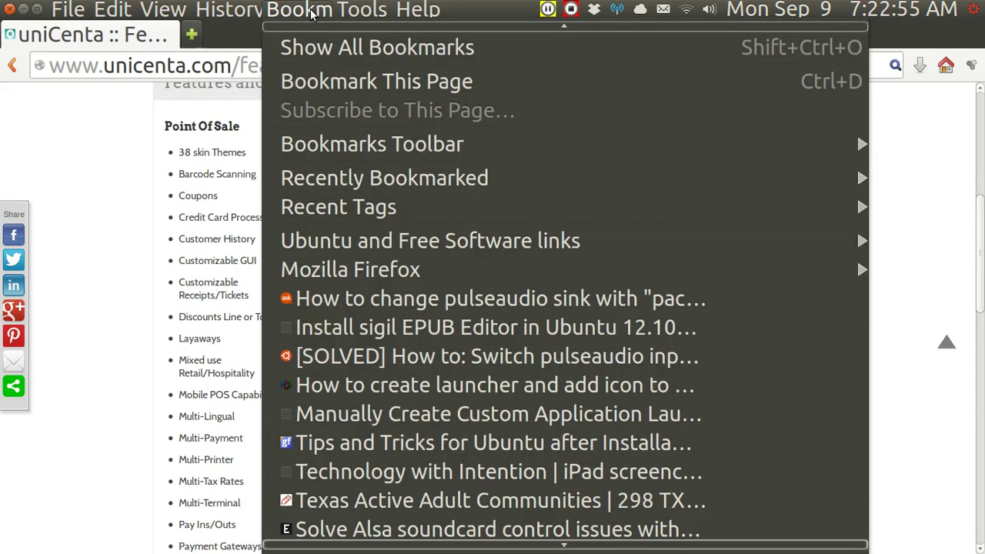
mouse_move(428, 551)
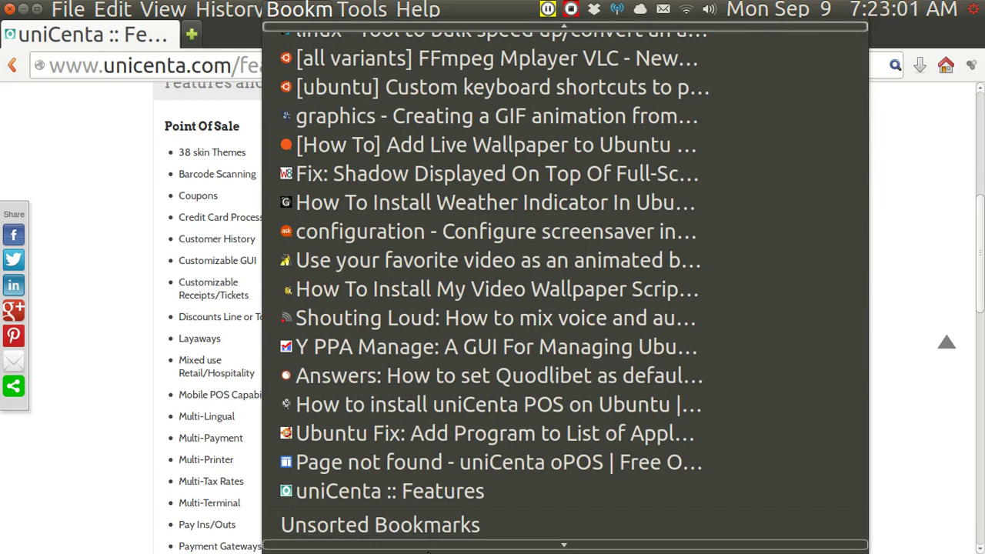
click(420, 463)
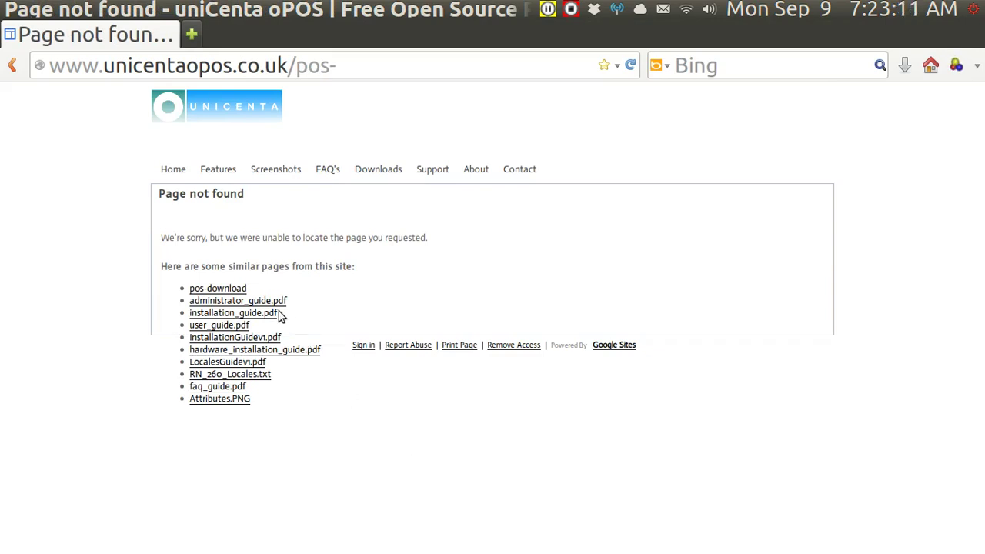
click(268, 302)
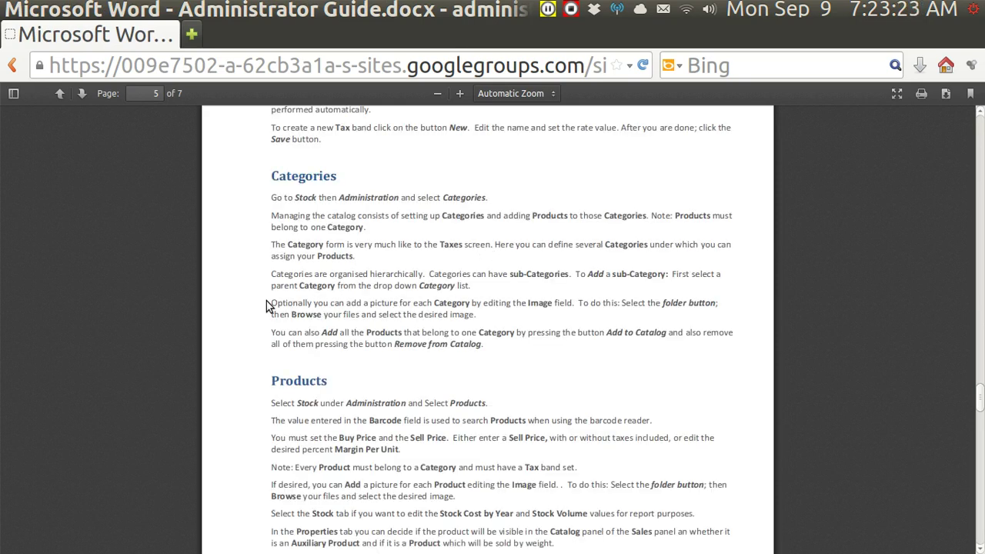
Step: Scroll the Administrator Guide from page 5 to page 7, then go back to the guides page
scroll(266, 306, down, 5)
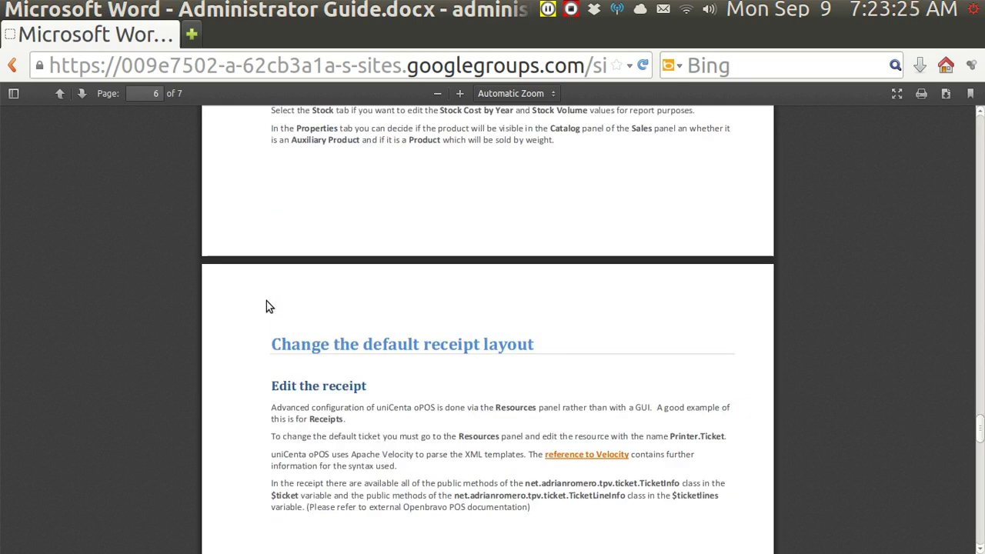
scroll(267, 305, down, 5)
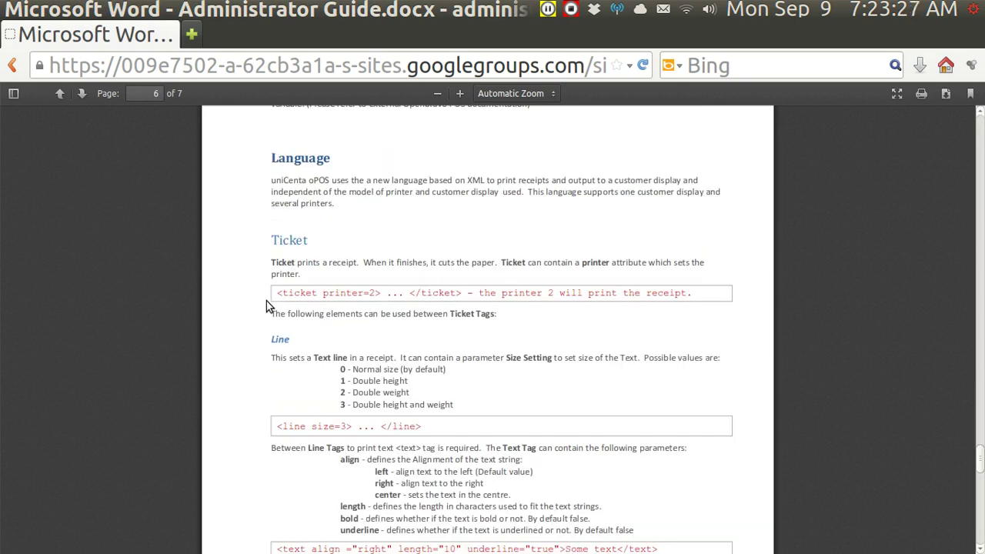
scroll(266, 304, down, 5)
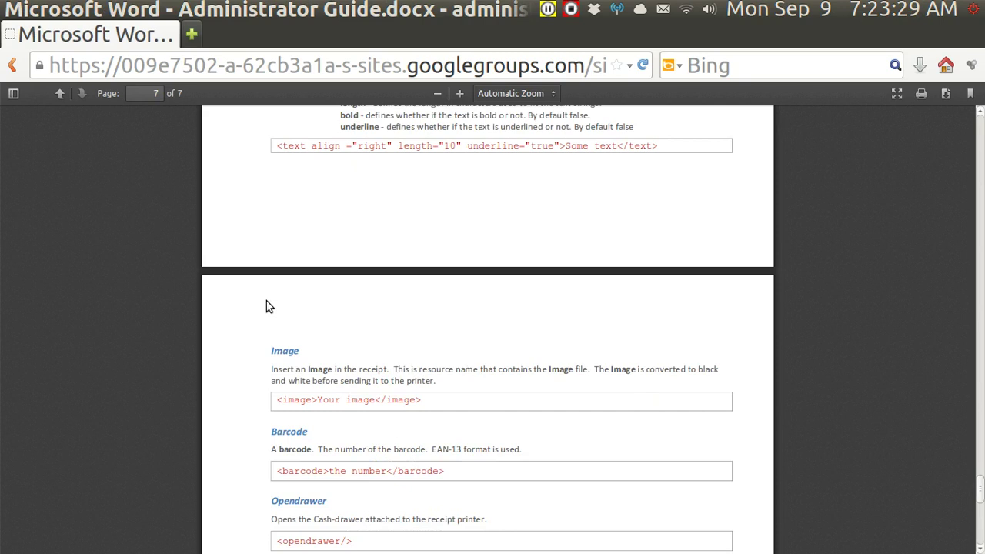
scroll(266, 304, down, 5)
scroll(266, 304, down, 3)
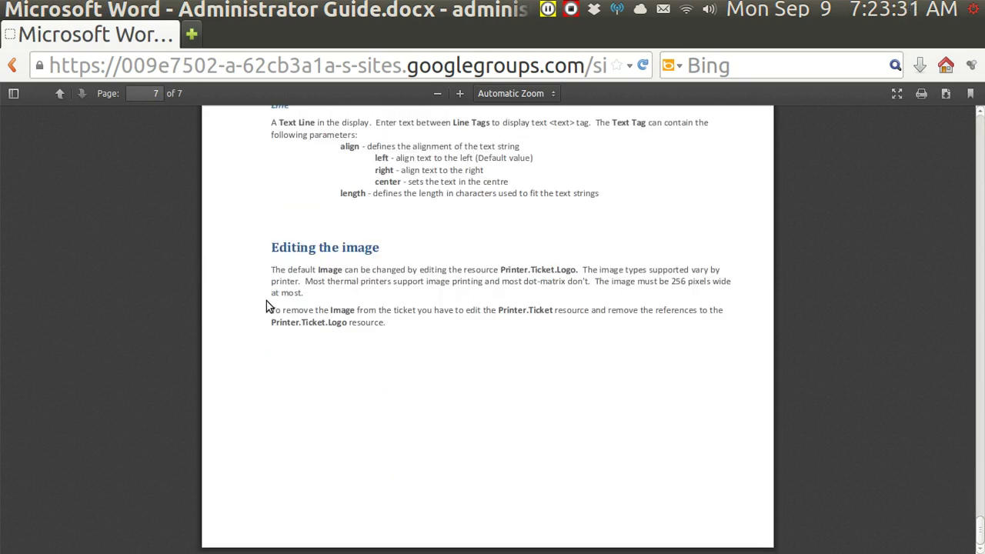
click(12, 65)
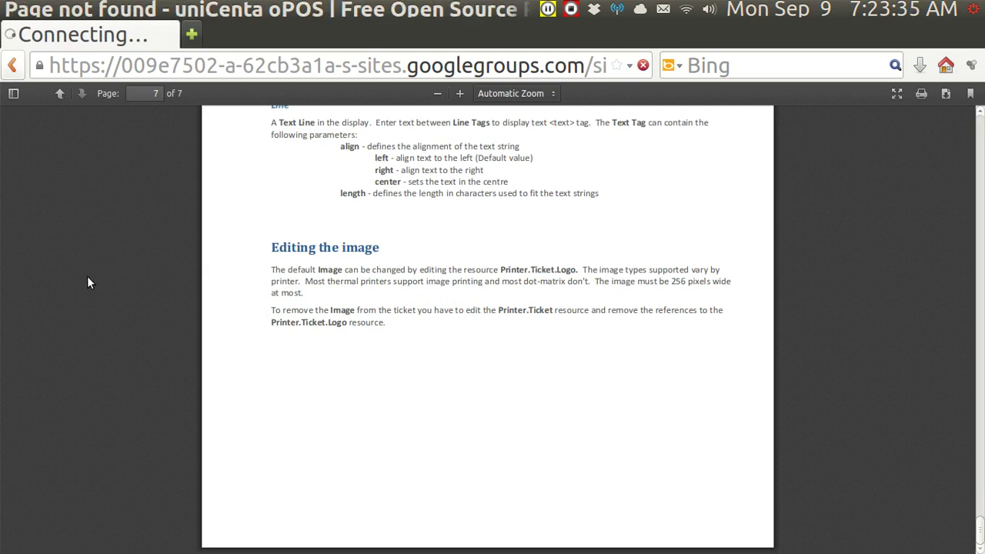